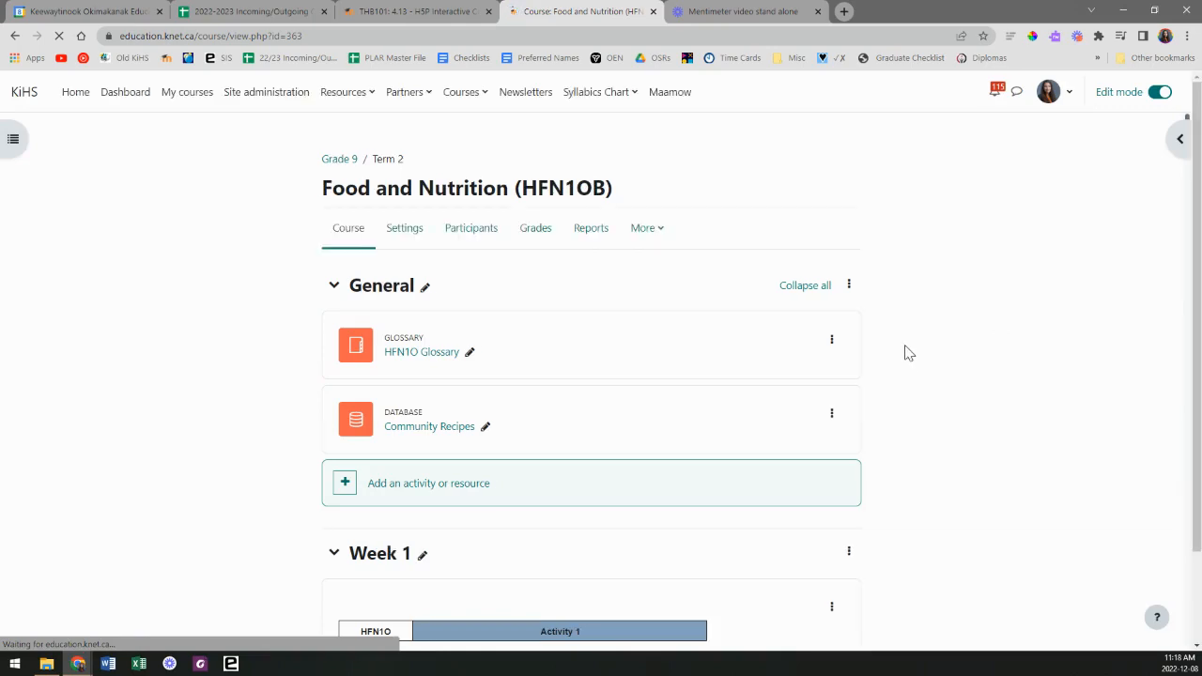
Step: Open the 1.1 Kitchen Tools Quiz from the H5P section of the Food and Nutrition course page
{"action": "scroll", "coordinate": [939, 348], "scroll_direction": "down", "scroll_amount": 3}
{"action": "scroll", "coordinate": [949, 349], "scroll_direction": "down", "scroll_amount": 20}
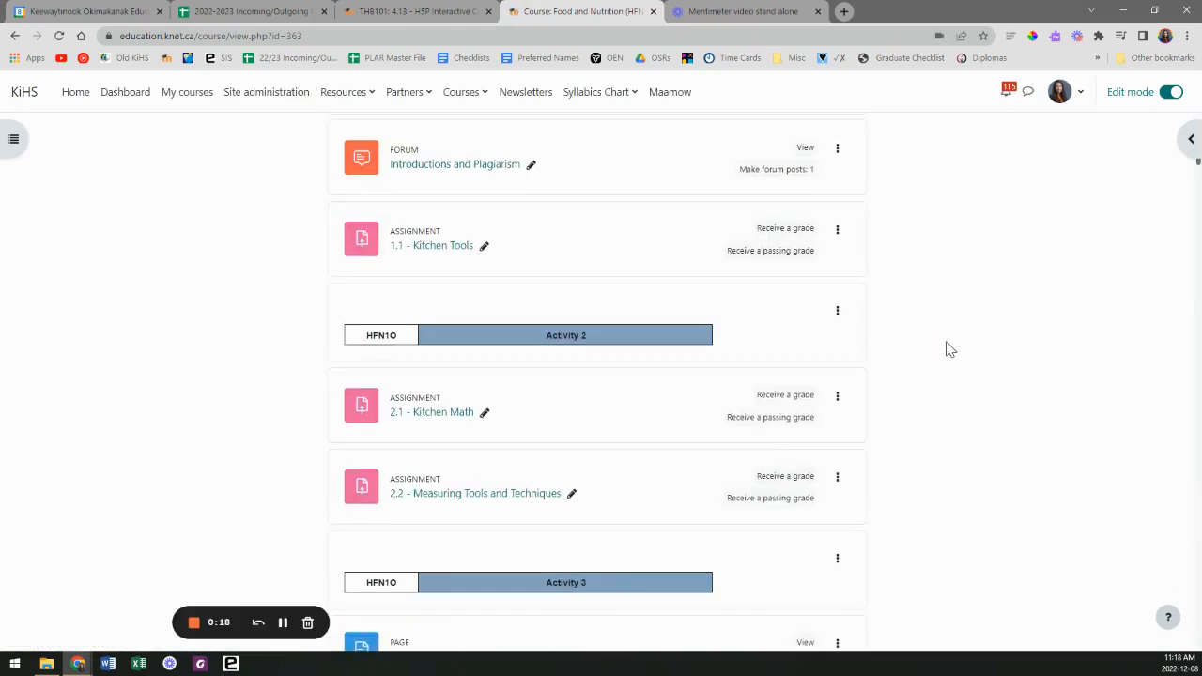
{"action": "scroll", "coordinate": [948, 350], "scroll_direction": "down", "scroll_amount": 2}
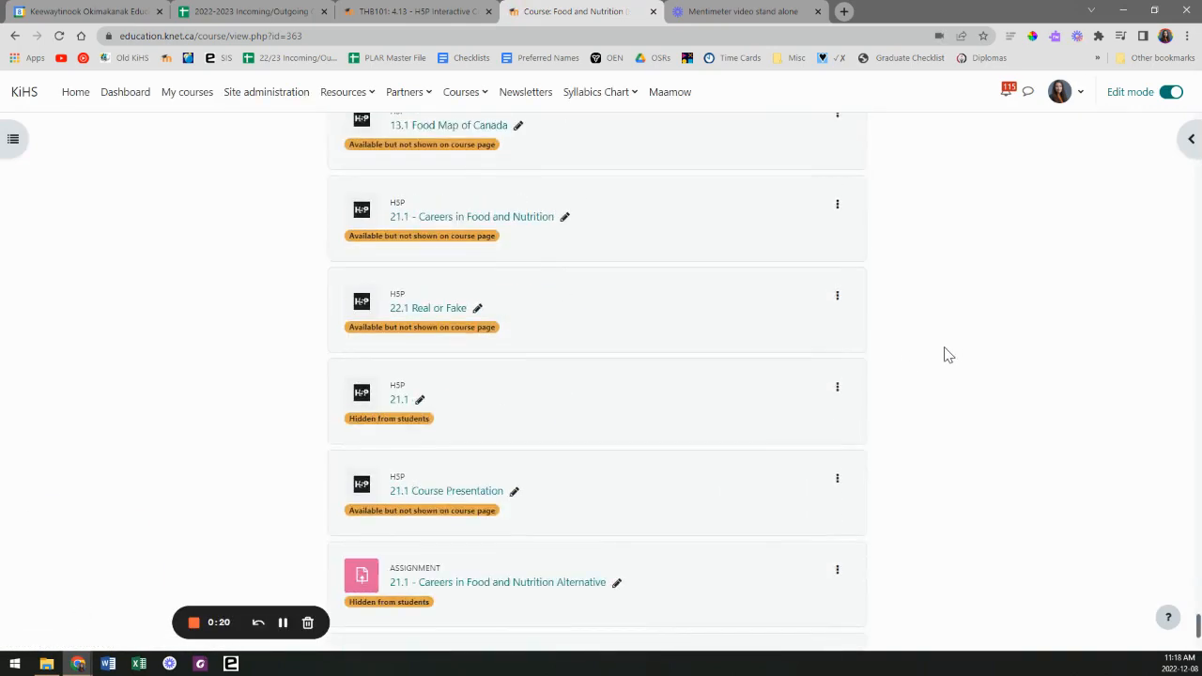
{"action": "scroll", "coordinate": [929, 356], "scroll_direction": "up", "scroll_amount": 7}
{"action": "scroll", "coordinate": [923, 362], "scroll_direction": "up", "scroll_amount": 1}
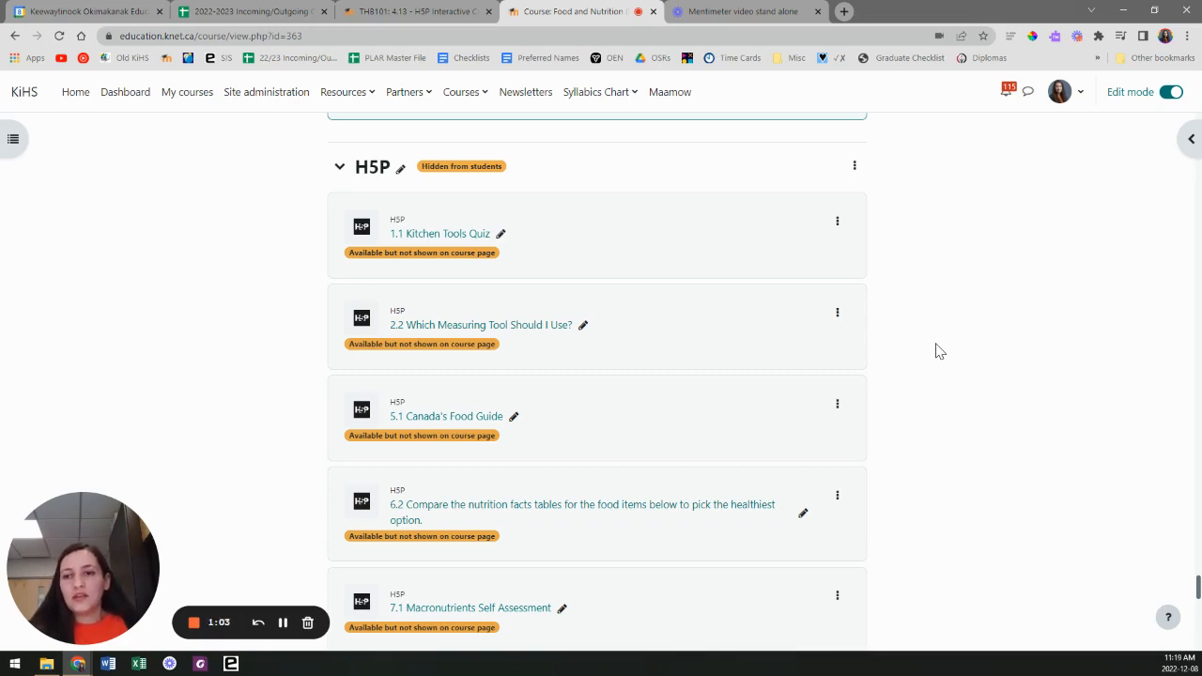
{"action": "left_click", "coordinate": [461, 237]}
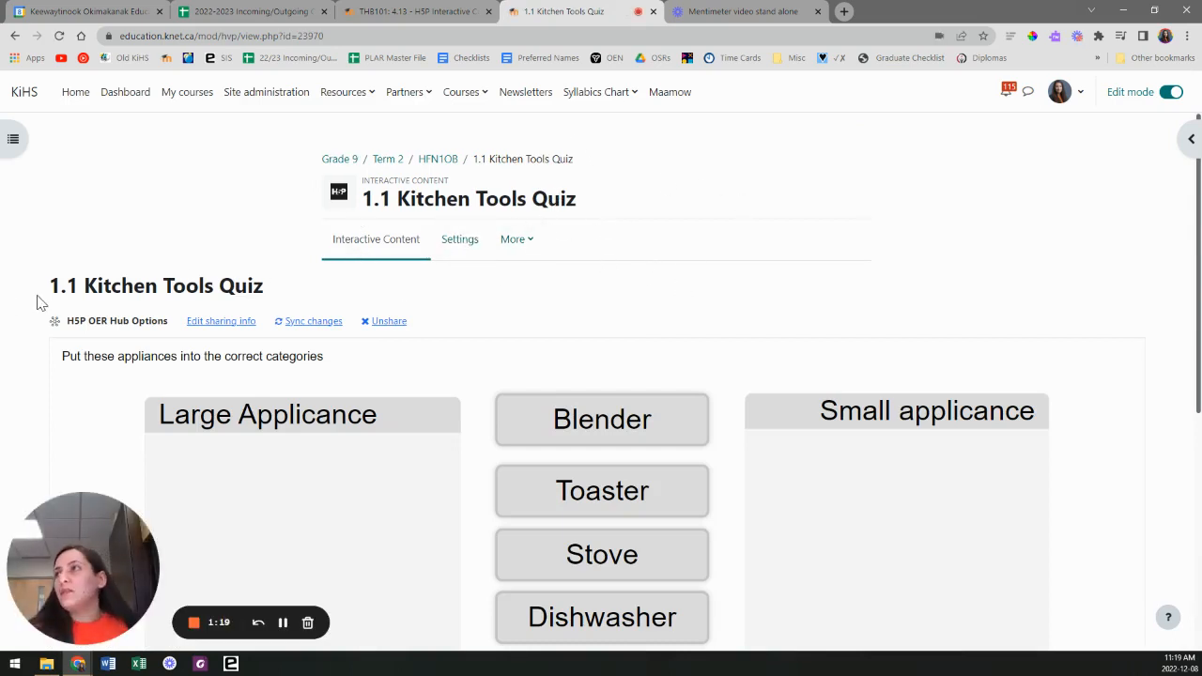
Step: Bring up the Kitchen Tools Quiz's embed code and copy the whole iframe snippet at its 1591 × 980 px size
{"action": "scroll", "coordinate": [36, 298], "scroll_direction": "down", "scroll_amount": 3}
{"action": "scroll", "coordinate": [37, 297], "scroll_direction": "down", "scroll_amount": 2}
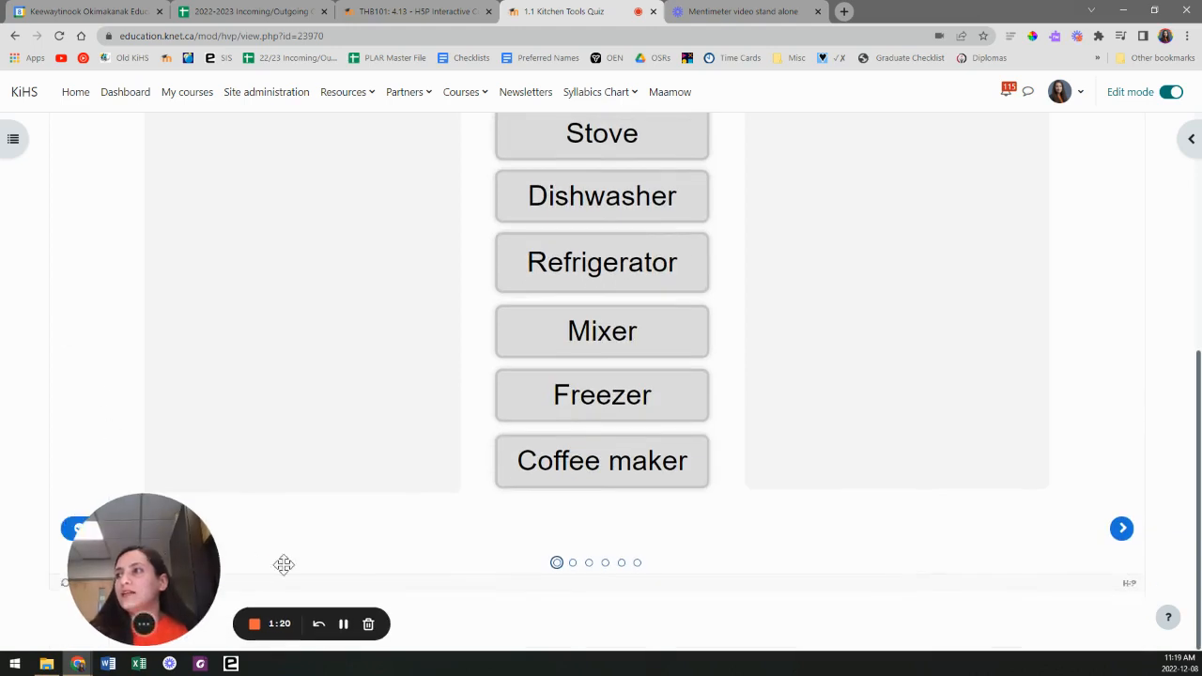
{"action": "left_click_drag", "start_coordinate": [165, 552], "coordinate": [463, 548]}
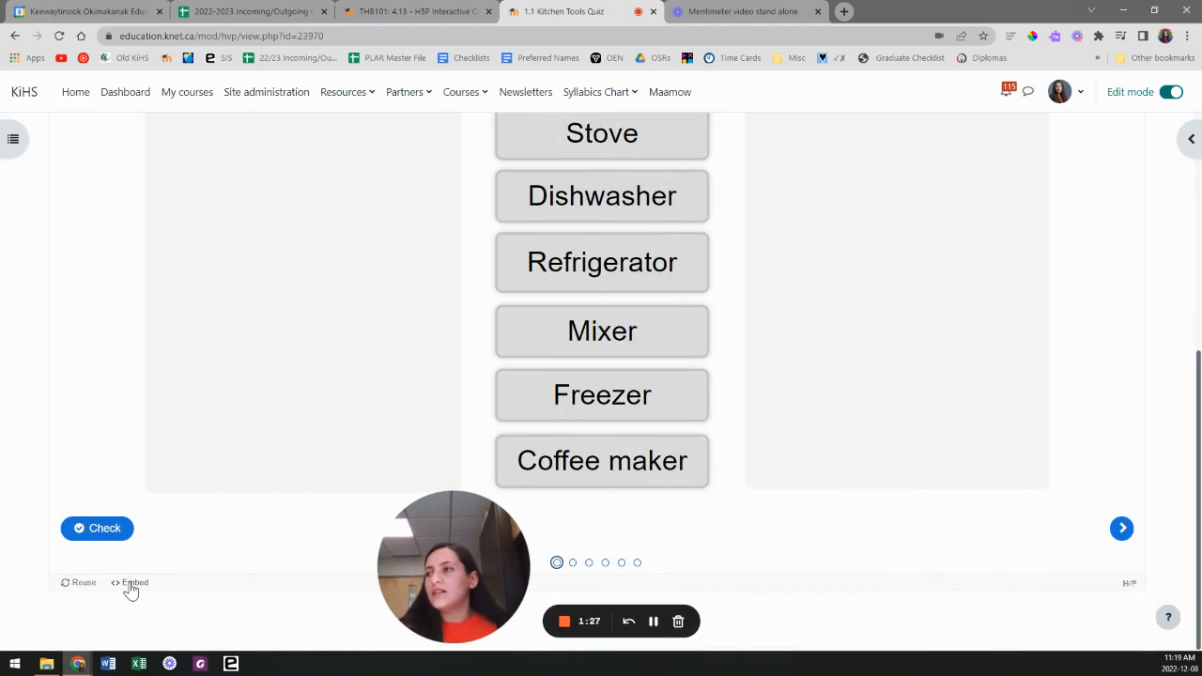
{"action": "left_click", "coordinate": [131, 584]}
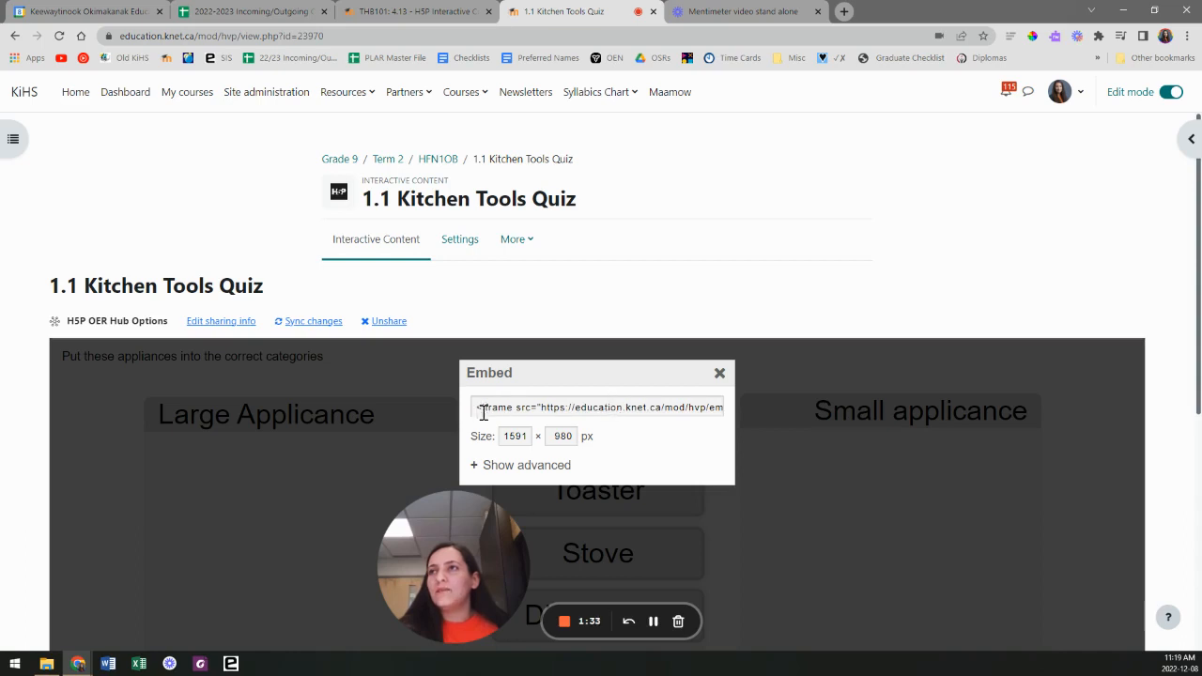
{"action": "left_click", "coordinate": [581, 411]}
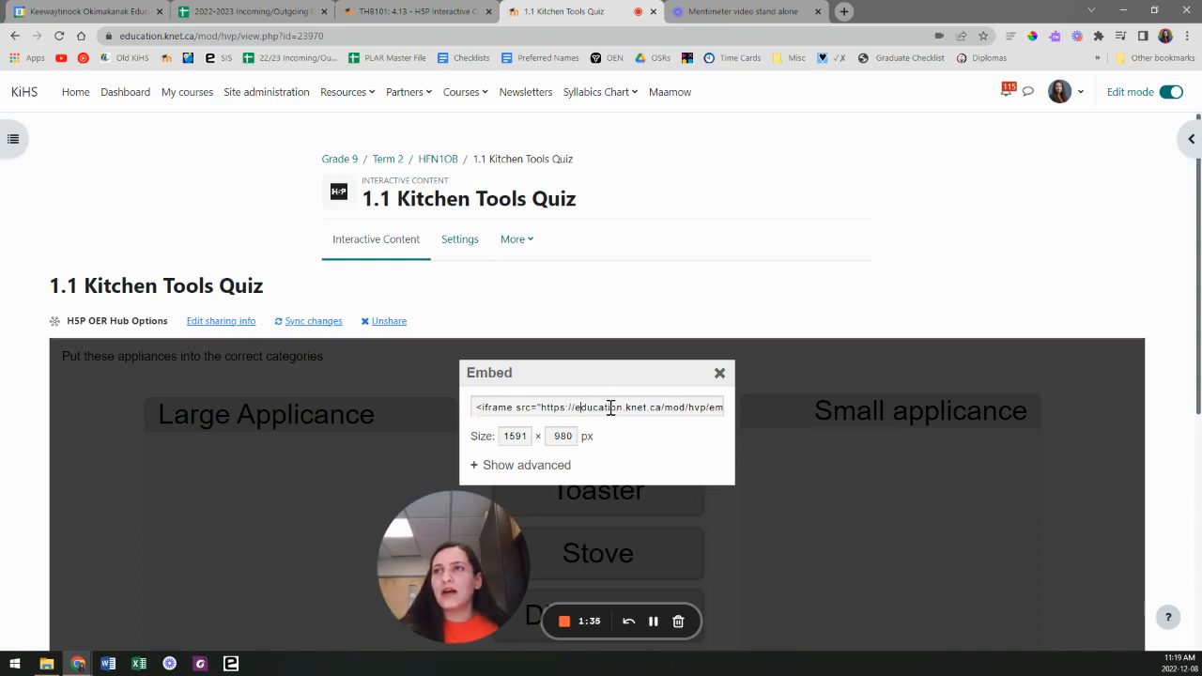
{"action": "key", "text": "ctrl+a"}
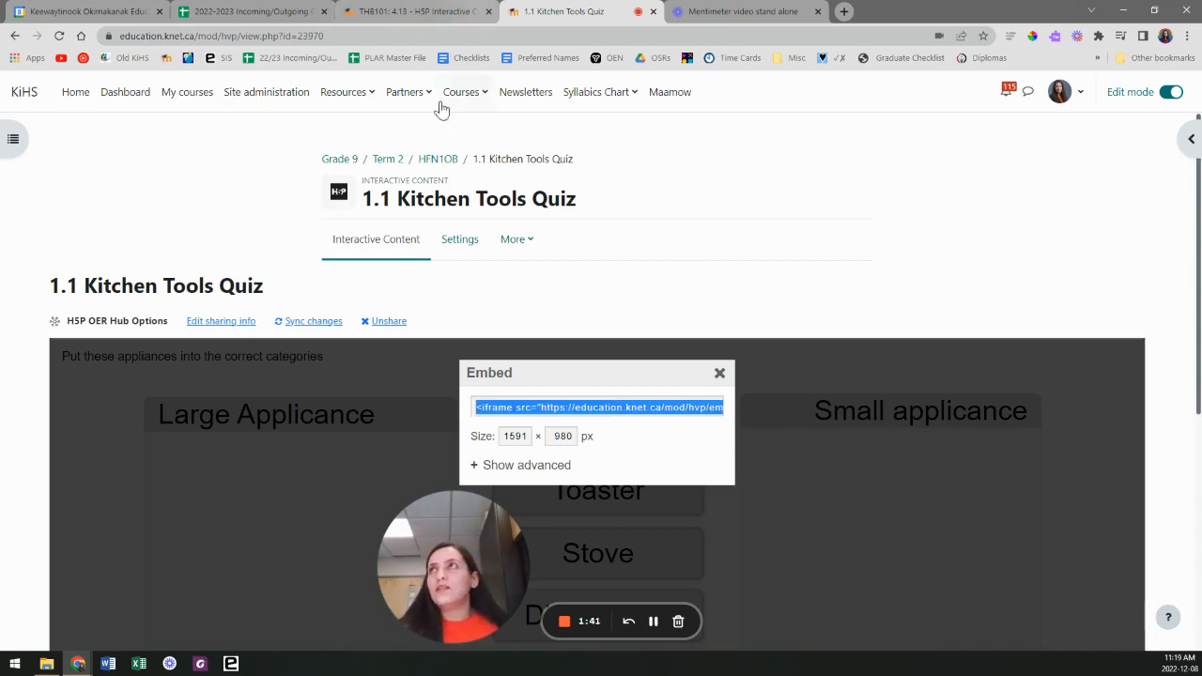
Step: Return to the HFN1OB course and open the settings of the Culminating Activity assignment in Week 8
{"action": "left_click", "coordinate": [437, 160]}
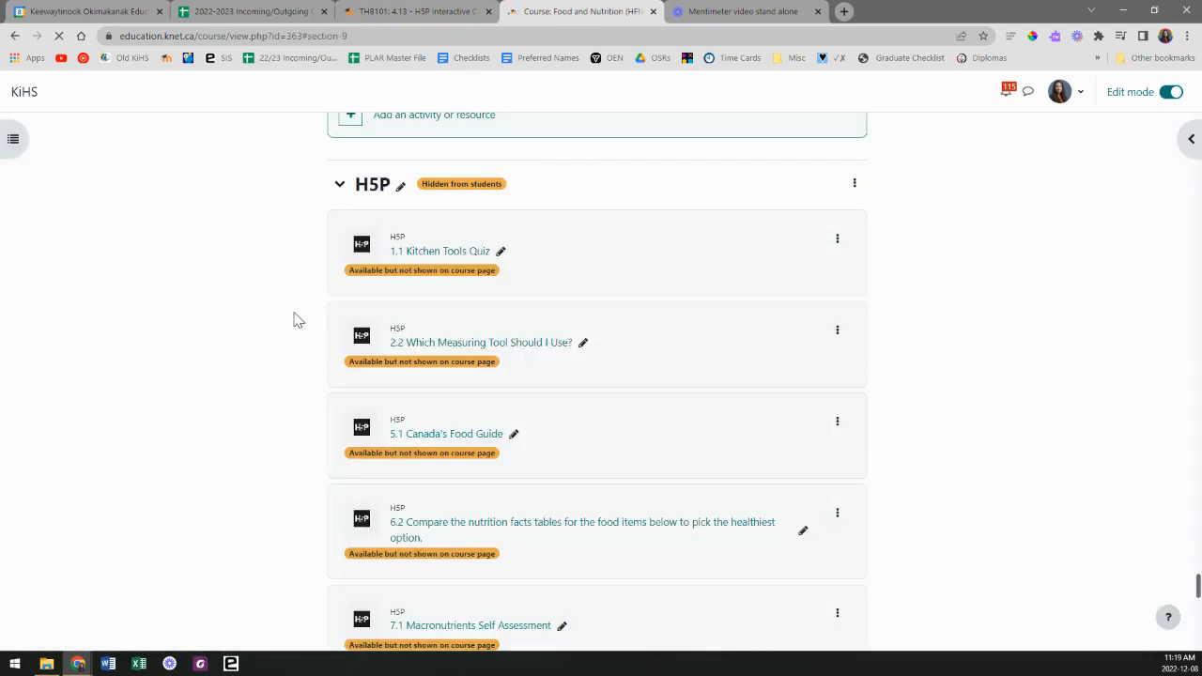
{"action": "scroll", "coordinate": [315, 307], "scroll_direction": "up", "scroll_amount": 9}
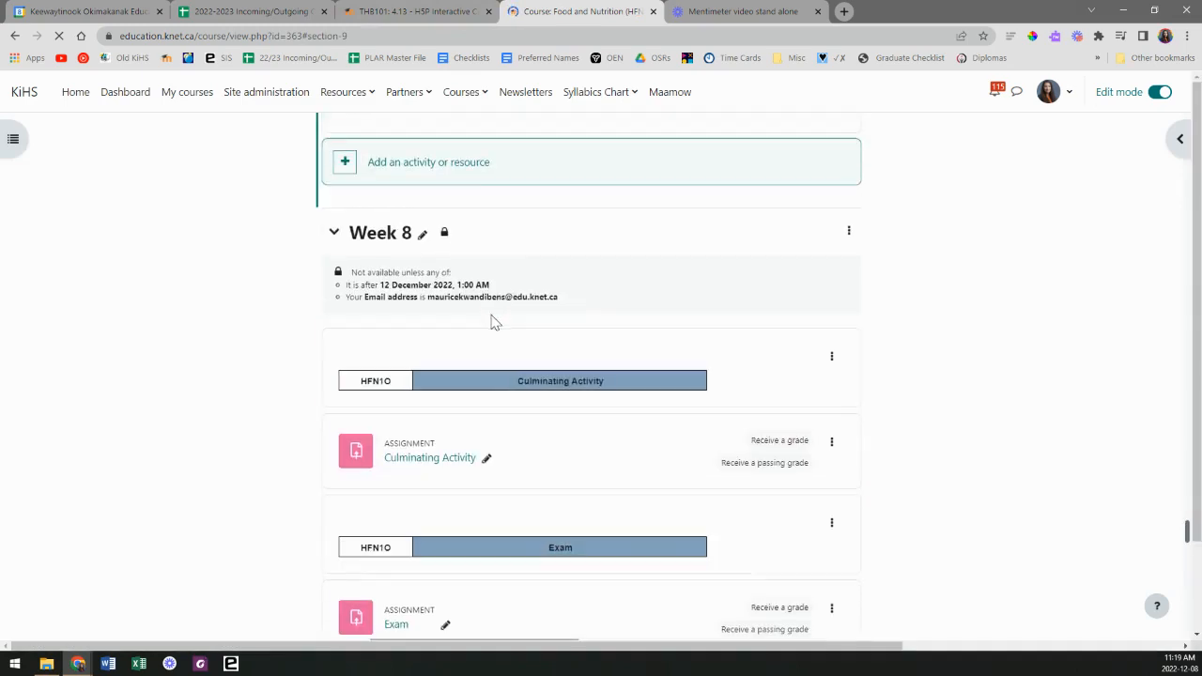
{"action": "scroll", "coordinate": [497, 322], "scroll_direction": "up", "scroll_amount": 7}
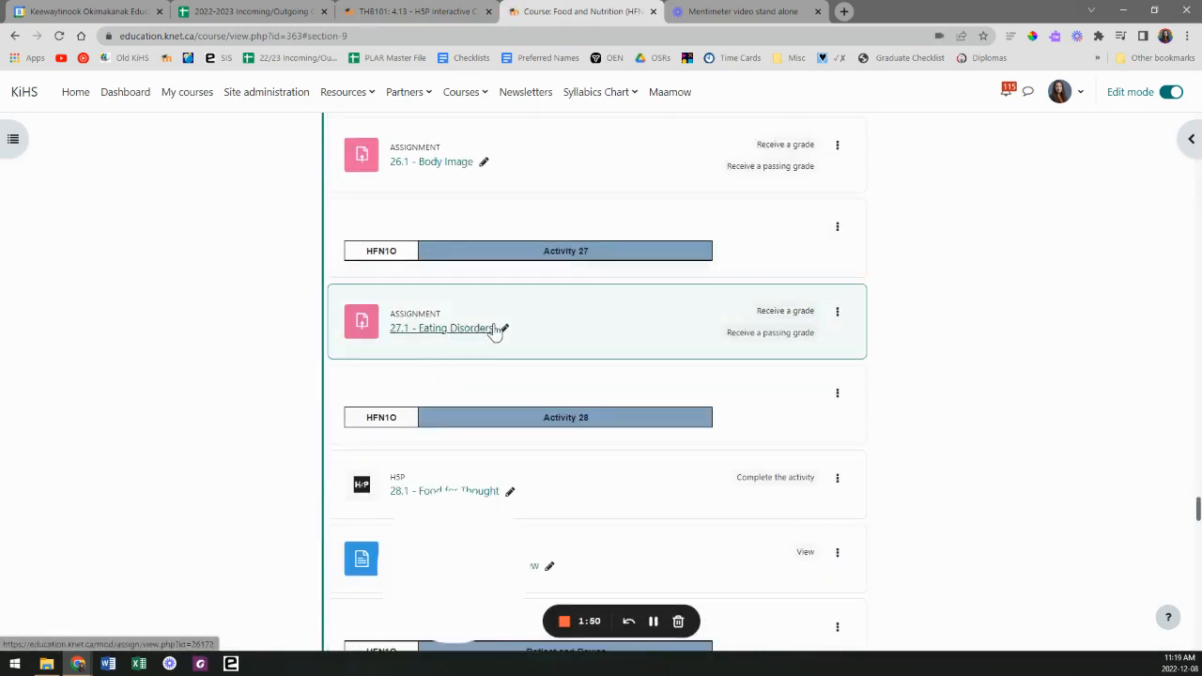
{"action": "scroll", "coordinate": [803, 375], "scroll_direction": "down", "scroll_amount": 9}
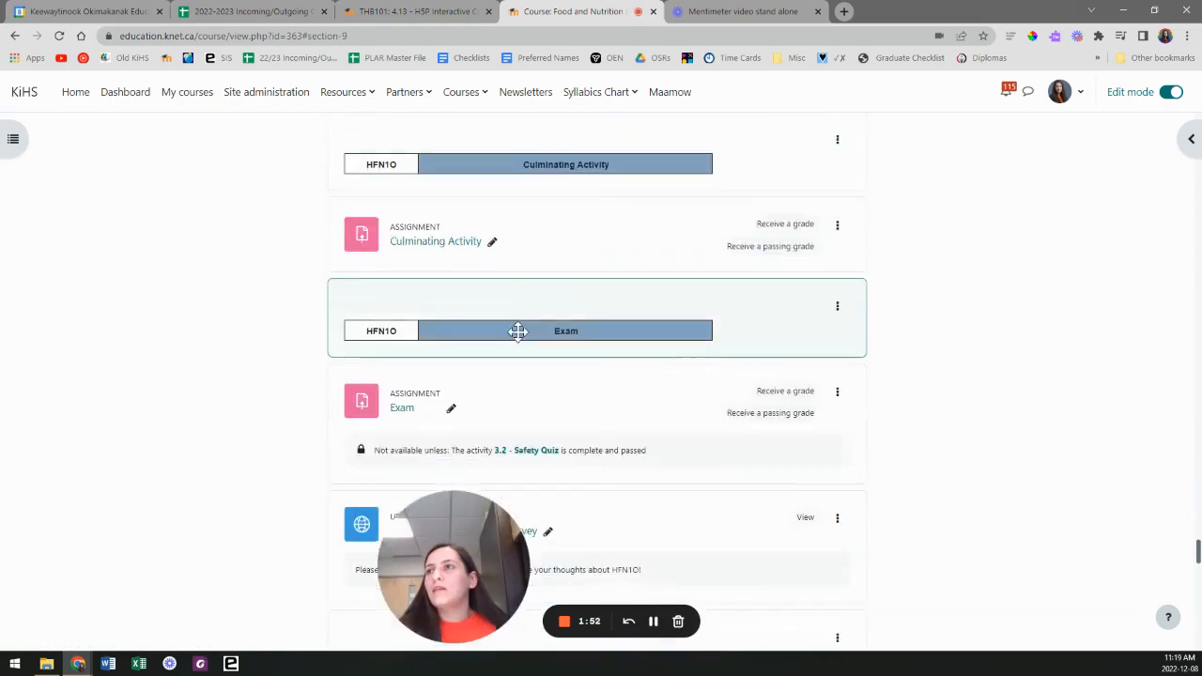
{"action": "double_click", "coordinate": [438, 189]}
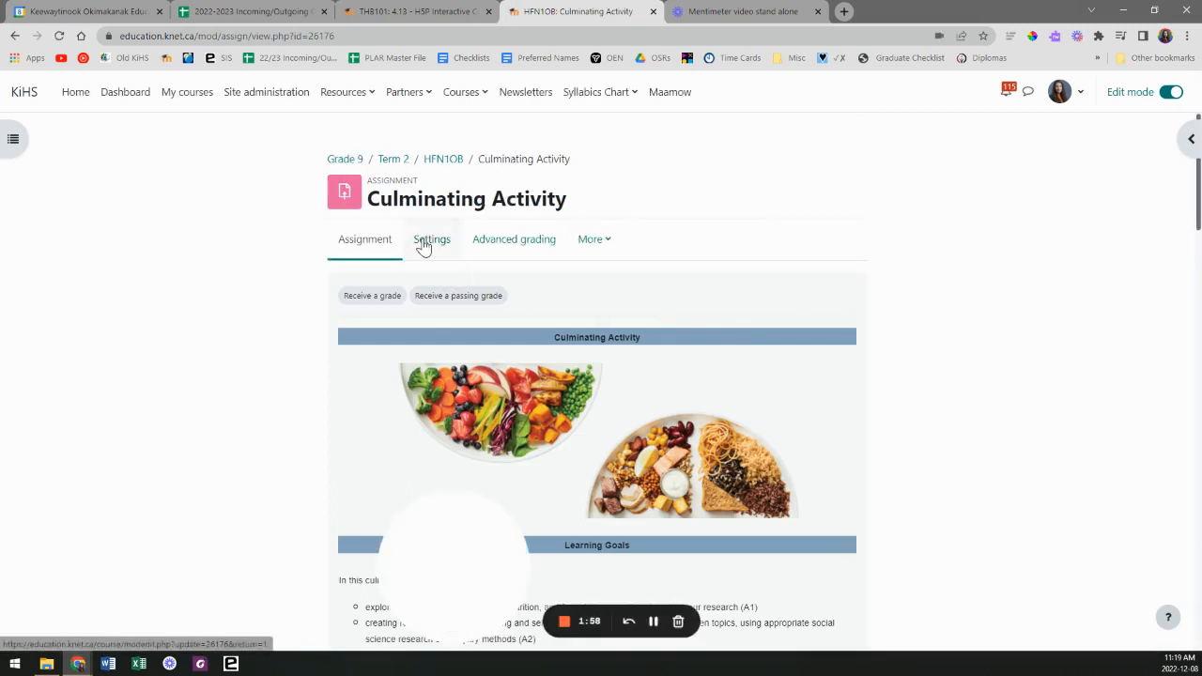
{"action": "left_click", "coordinate": [425, 242]}
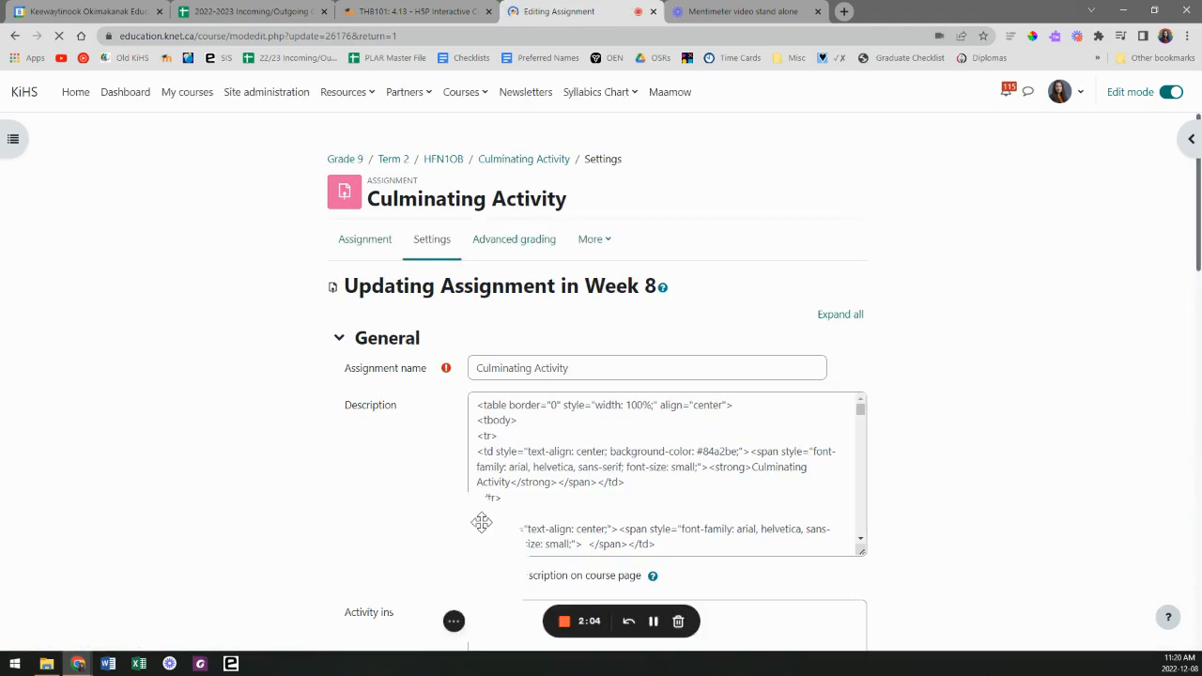
Step: Show all formatting tools of the assignment's Description editor and expand the editor to full screen
{"action": "scroll", "coordinate": [455, 581], "scroll_direction": "down", "scroll_amount": 1}
{"action": "left_click_drag", "start_coordinate": [456, 582], "coordinate": [83, 578]}
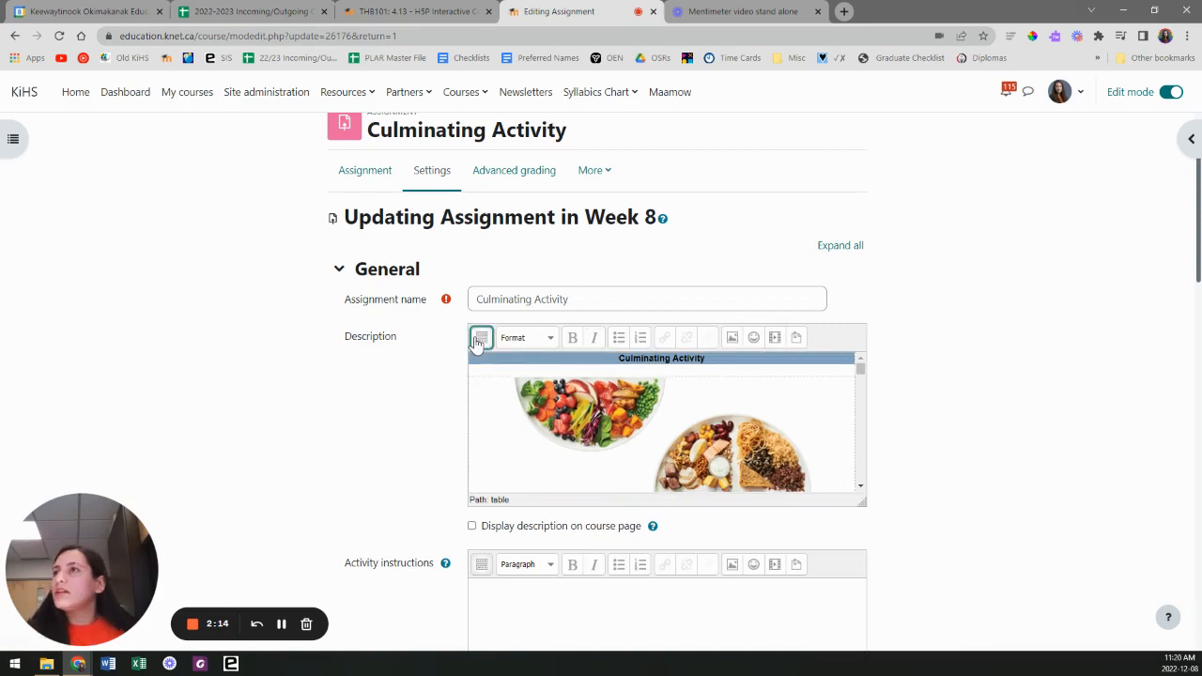
{"action": "left_click", "coordinate": [480, 338]}
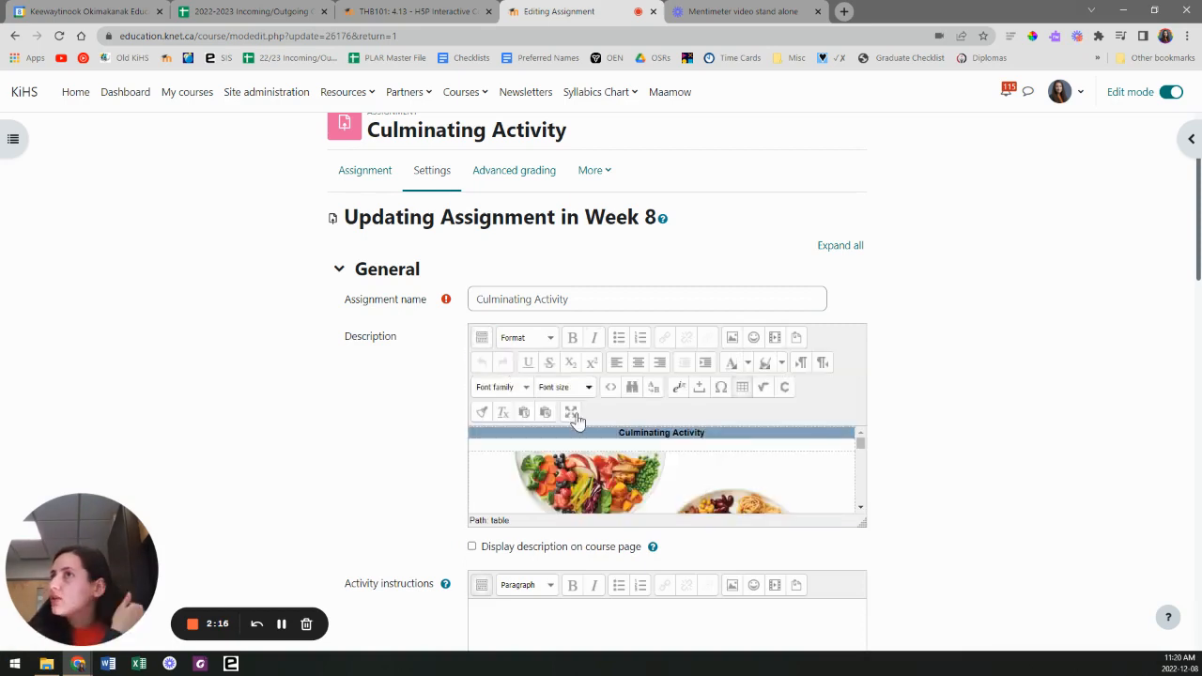
{"action": "left_click", "coordinate": [571, 413]}
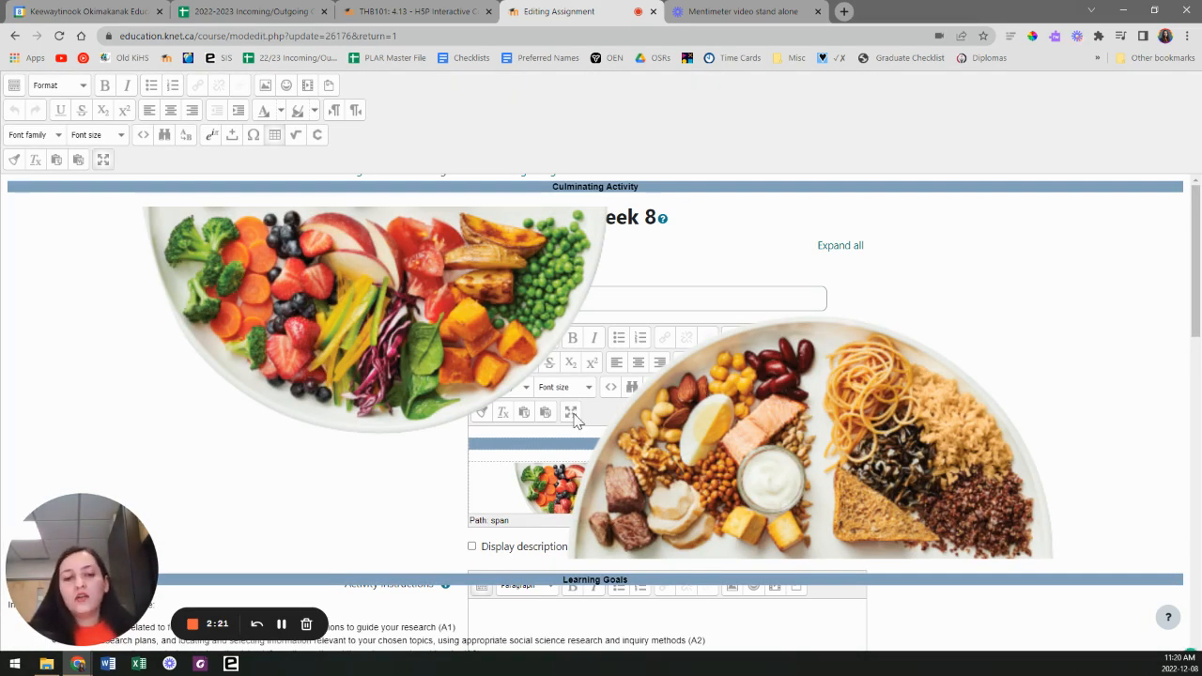
Step: Insert a placeholder line of asterisks below the introductory paragraph of the Do This section, above Classroom Lunch Meal Plans
{"action": "scroll", "coordinate": [594, 442], "scroll_direction": "down", "scroll_amount": 3}
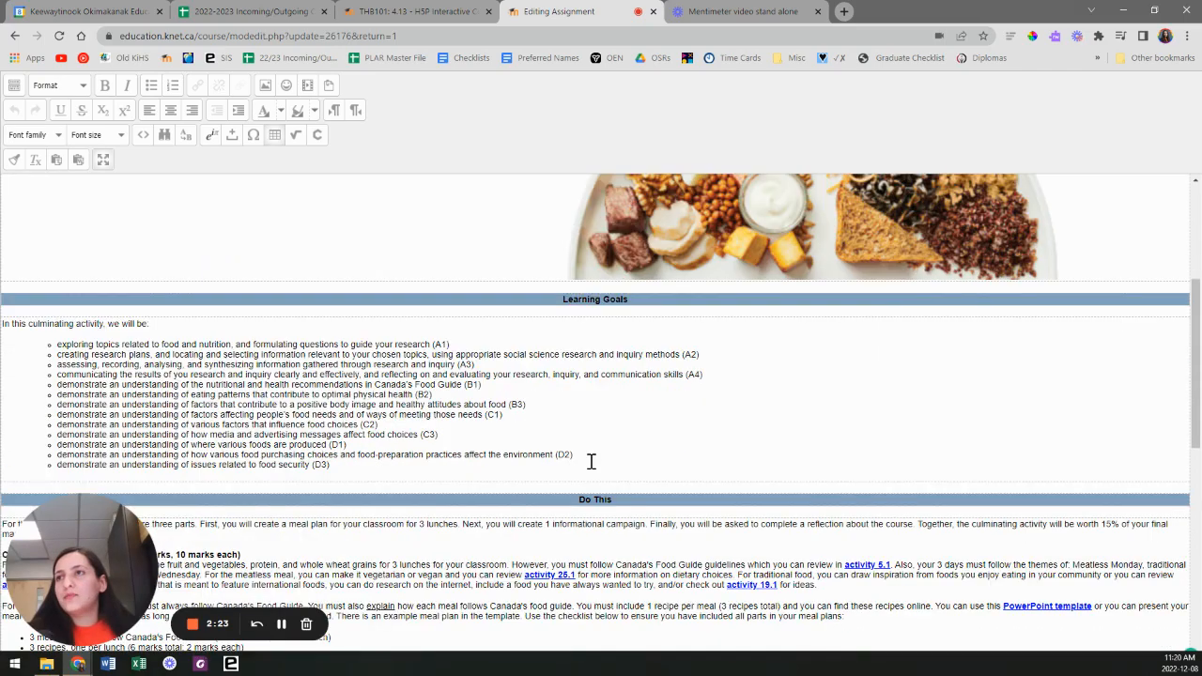
{"action": "scroll", "coordinate": [592, 461], "scroll_direction": "down", "scroll_amount": 3}
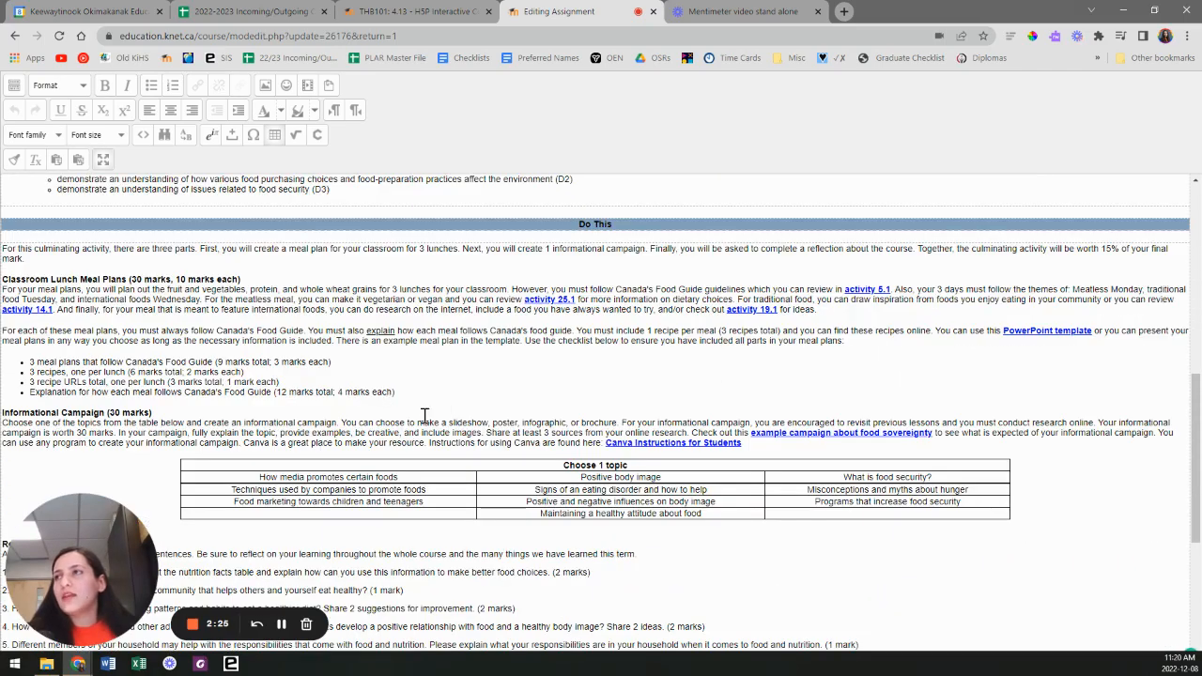
{"action": "scroll", "coordinate": [424, 415], "scroll_direction": "up", "scroll_amount": 3}
{"action": "scroll", "coordinate": [424, 415], "scroll_direction": "down", "scroll_amount": 2}
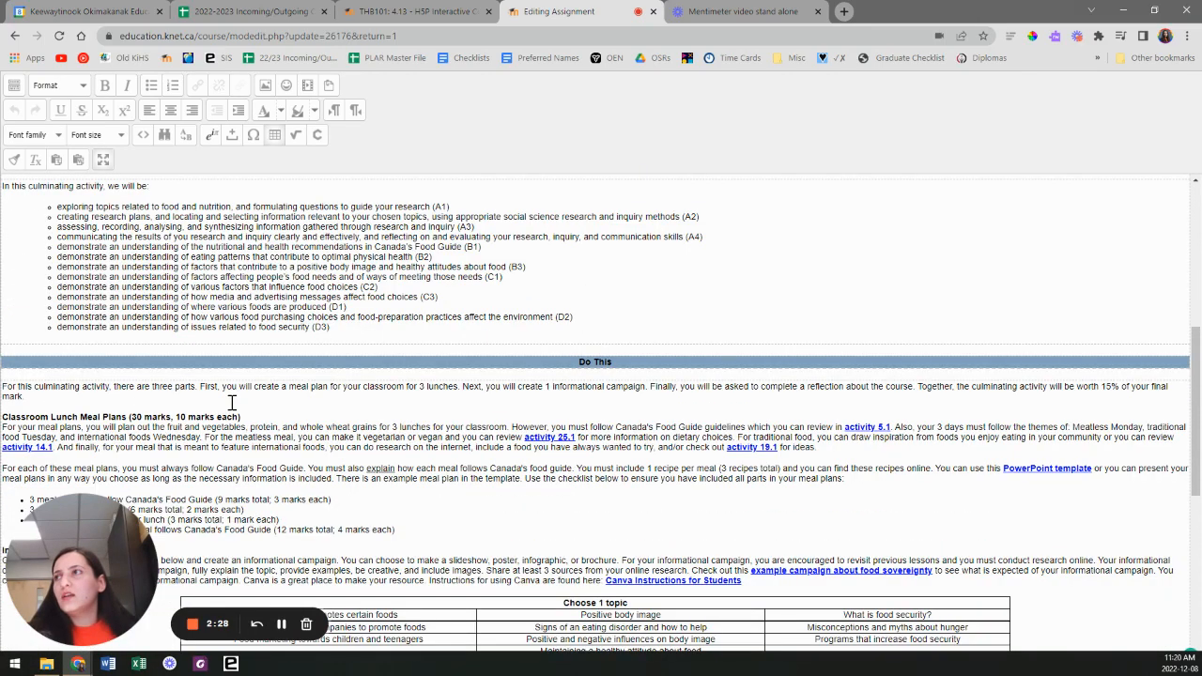
{"action": "left_click", "coordinate": [232, 401]}
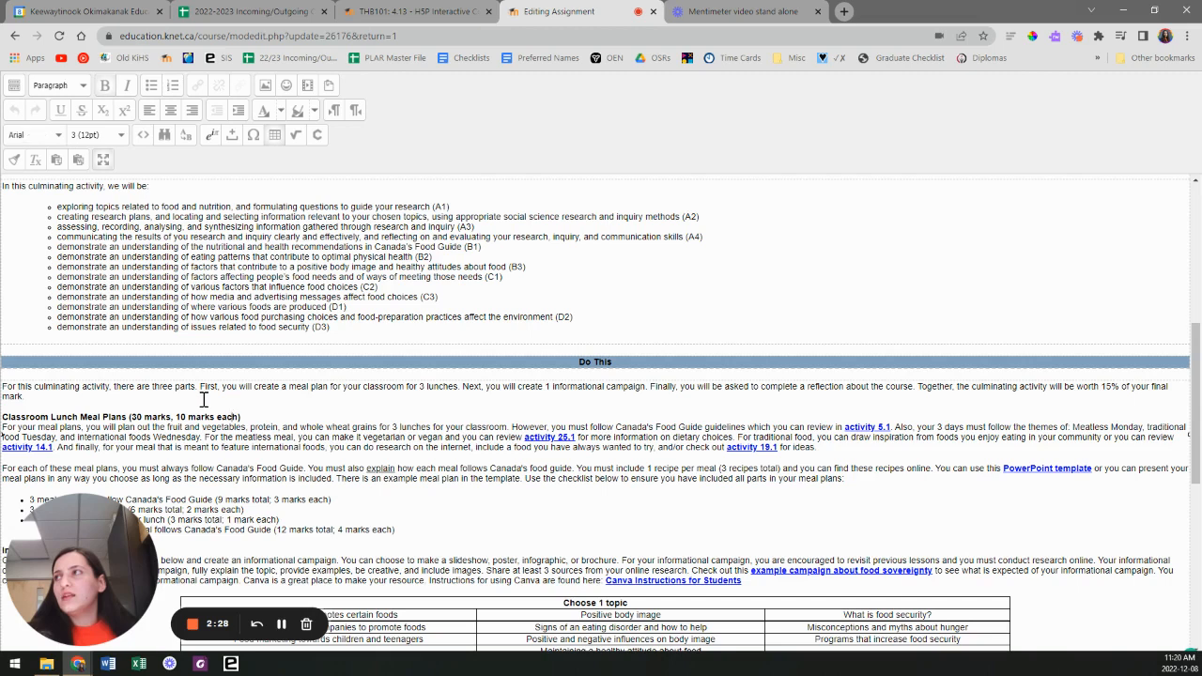
{"action": "left_click", "coordinate": [30, 401]}
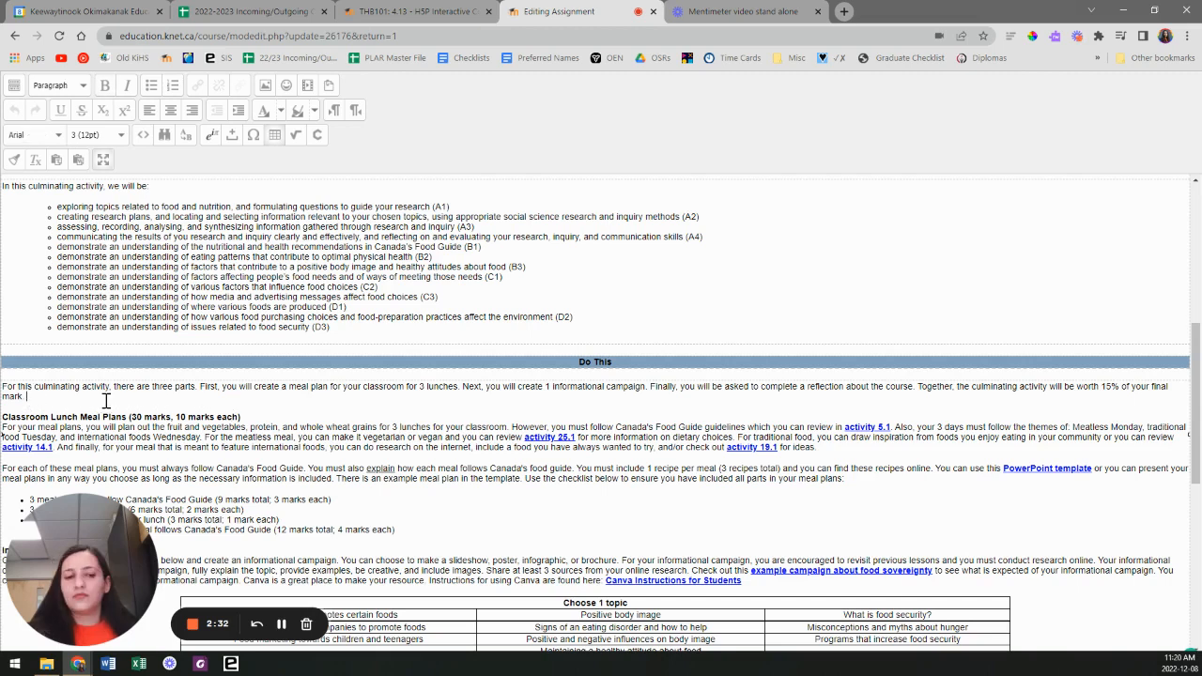
{"action": "key", "text": "Return"}
{"action": "key", "text": "Return"}
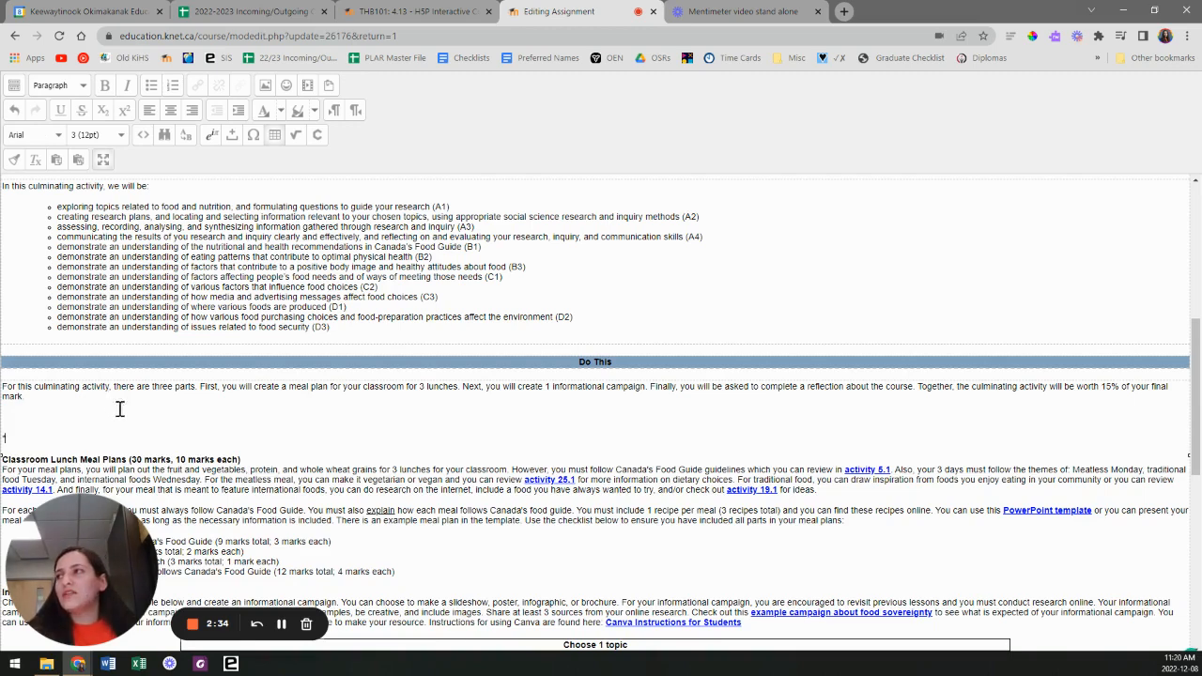
{"action": "type", "text": "******************************"}
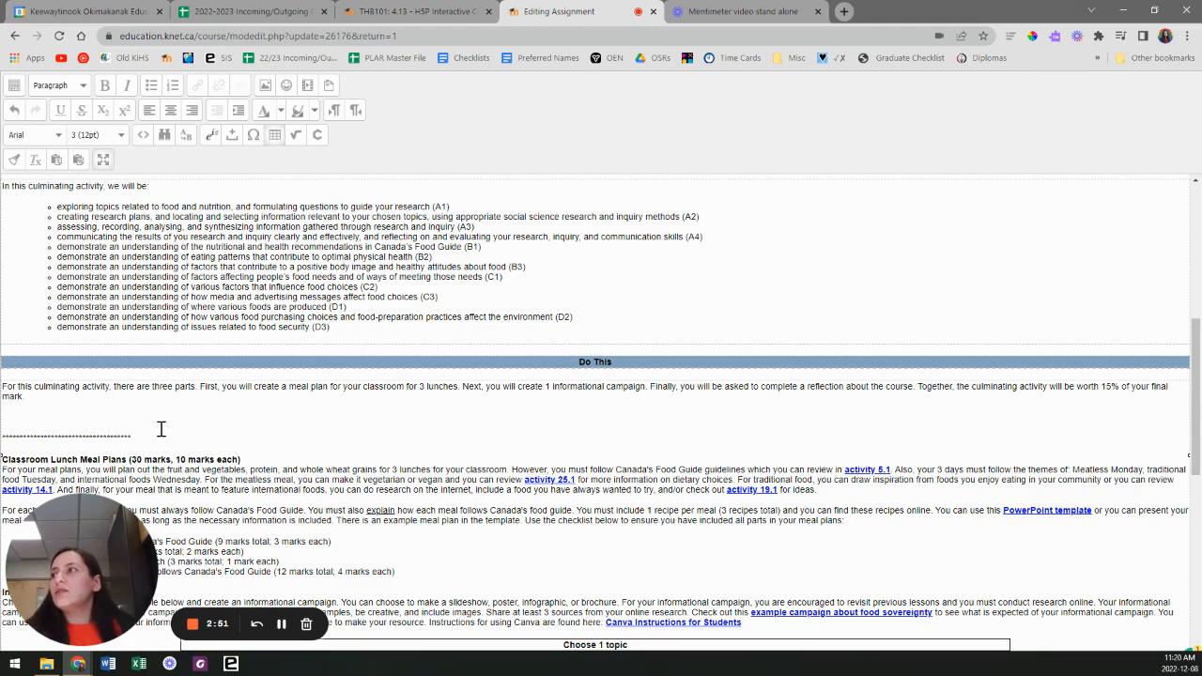
Step: Replace the asterisk placeholder in the description's HTML source with the Kitchen Tools Quiz iframe code and update the description
{"action": "left_click", "coordinate": [142, 136]}
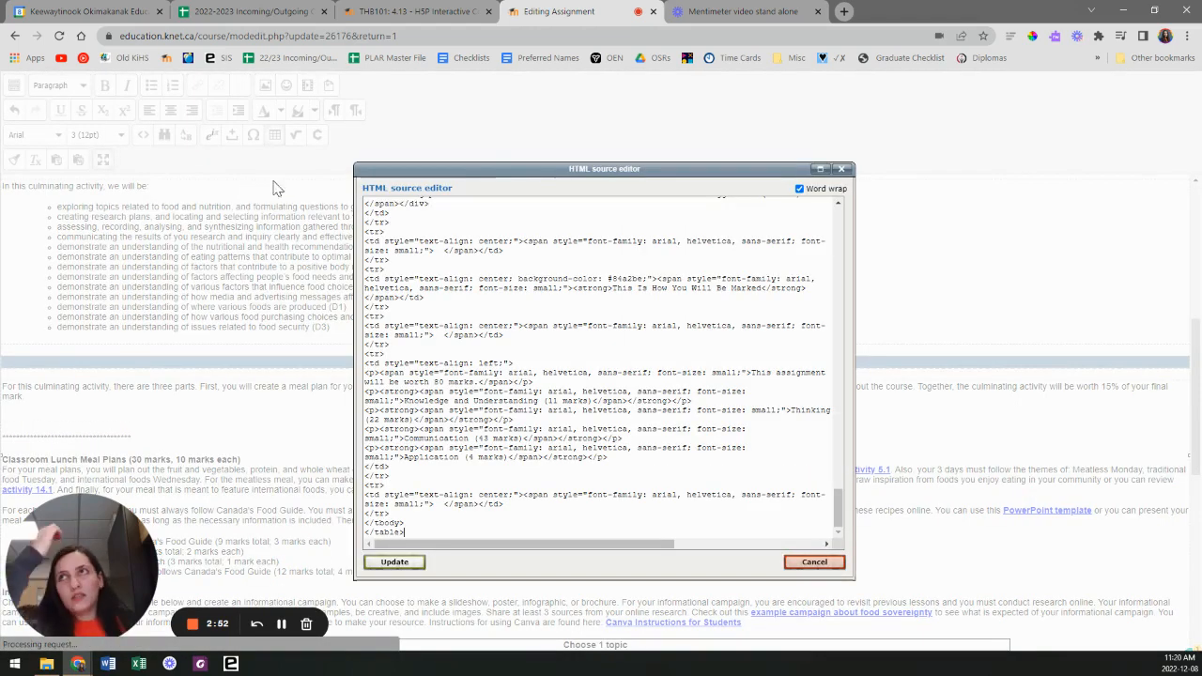
{"action": "left_click_drag", "start_coordinate": [838, 507], "coordinate": [858, 303]}
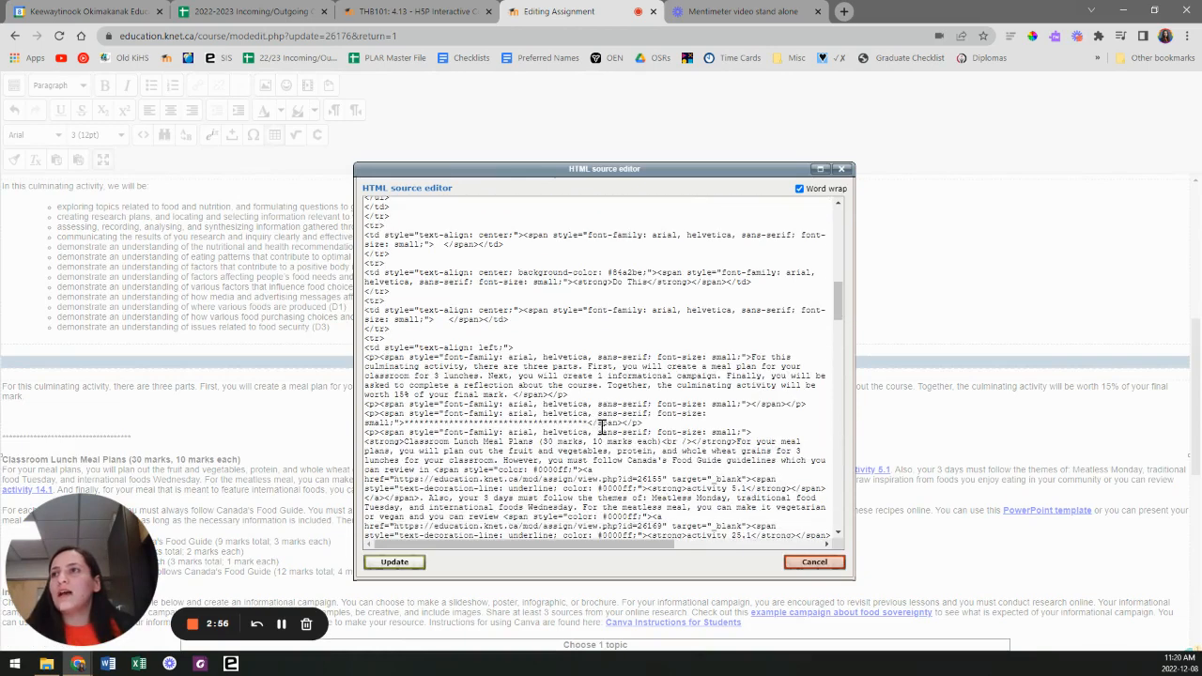
{"action": "left_click_drag", "start_coordinate": [589, 422], "coordinate": [404, 422]}
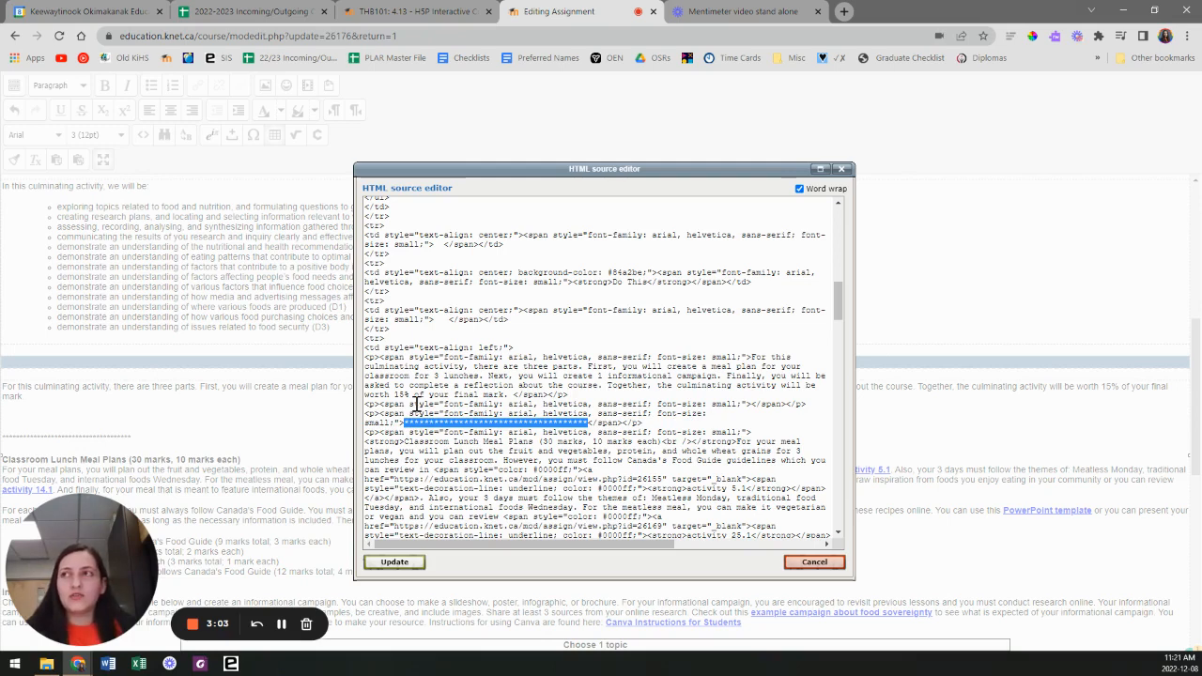
{"action": "type", "text": "<iframe src=\"https://education.knet.ca/mod/hvp/embed.php?id=23970\" width=\"1591\" height=\"980\" frameborder=\"0\" allowfullscreen=\"allowfullscreen\" title=\"1.1 Kitchen Tools Quiz\"></iframe><script src=\"https://education.knet.ca/mod/hvp/library/js/h5p-resizer.js\" charset=\"UTF-8\"></script>"}
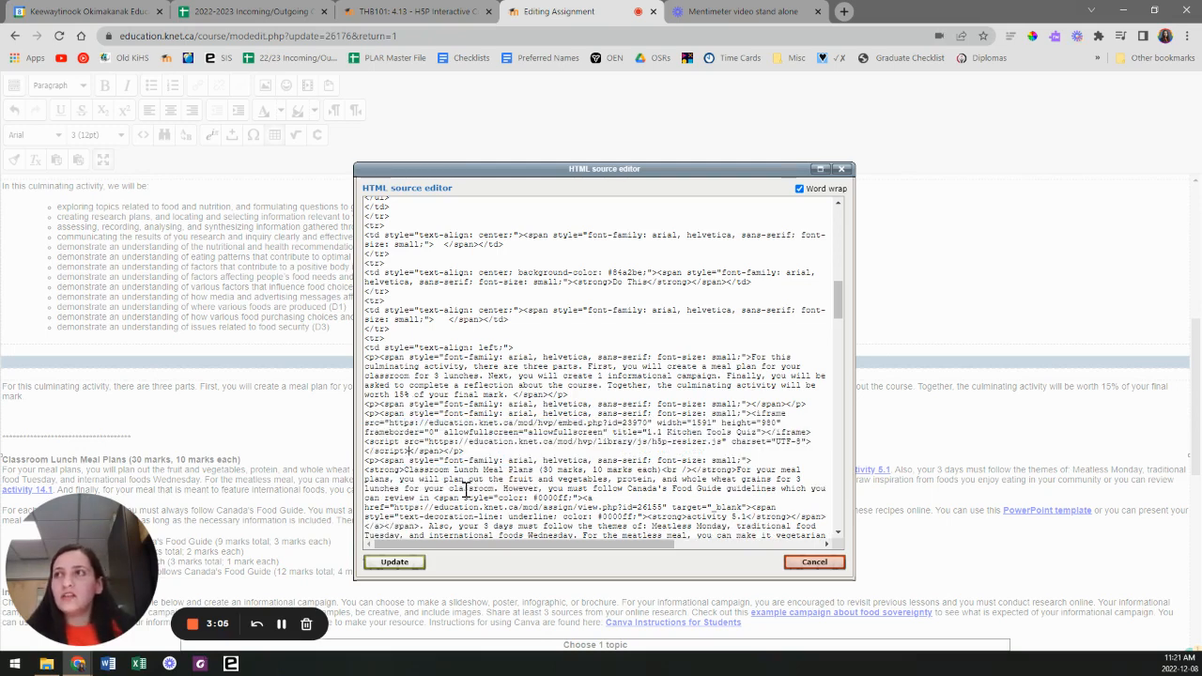
{"action": "left_click", "coordinate": [394, 561]}
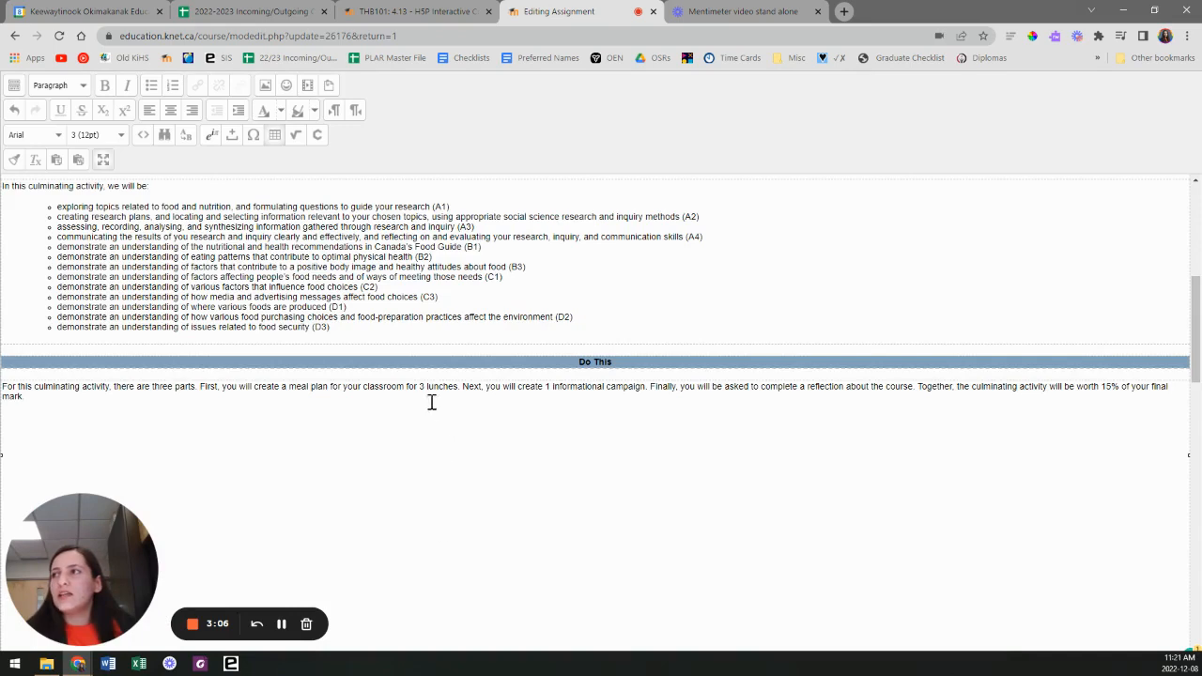
Step: Save and display the Culminating Activity assignment, and view the embedded quiz in its Do This section
{"action": "scroll", "coordinate": [425, 365], "scroll_direction": "down", "scroll_amount": 2}
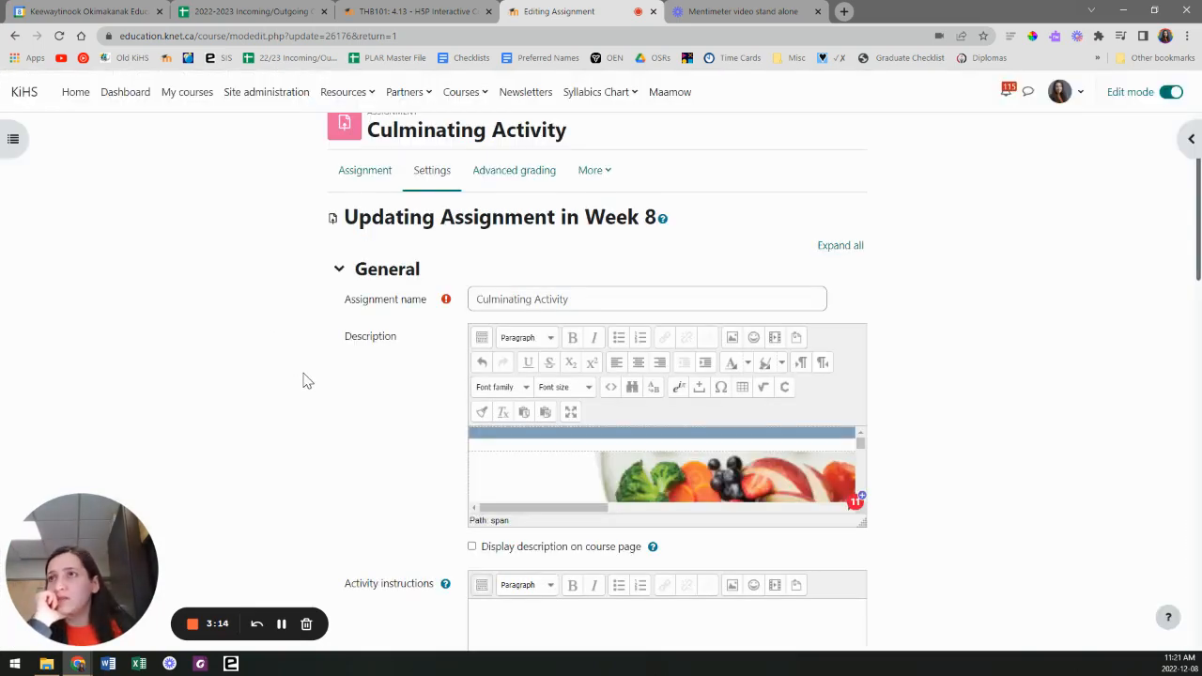
{"action": "scroll", "coordinate": [306, 378], "scroll_direction": "down", "scroll_amount": 7}
{"action": "scroll", "coordinate": [523, 438], "scroll_direction": "down", "scroll_amount": 7}
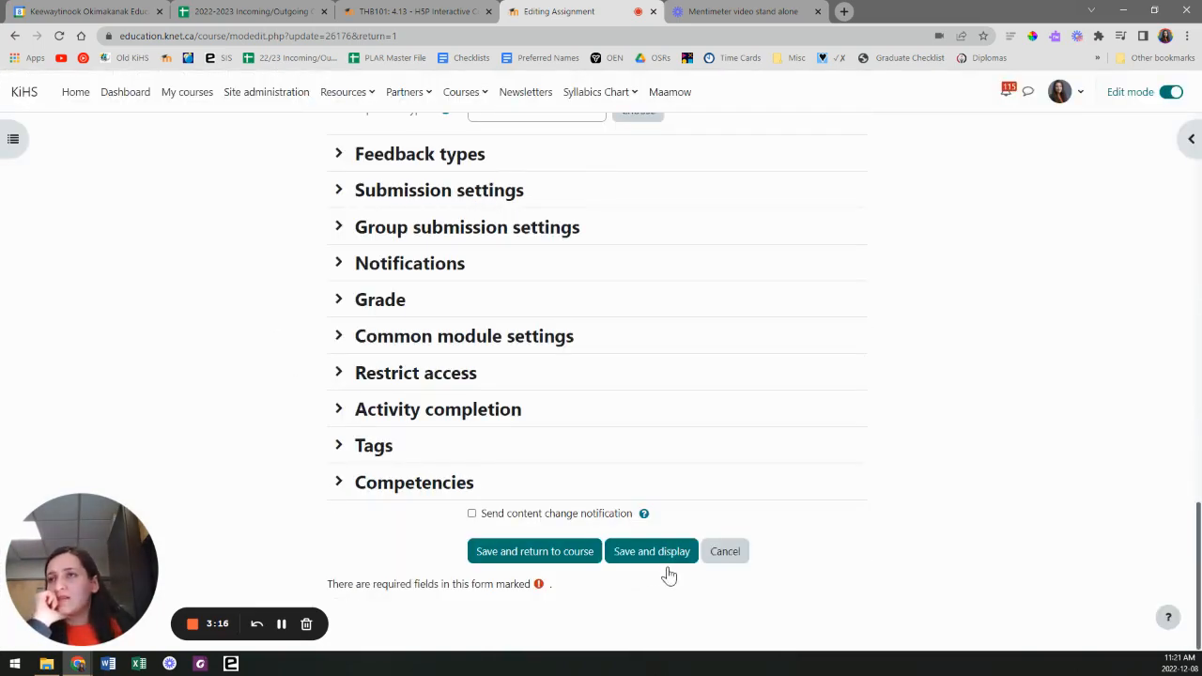
{"action": "left_click", "coordinate": [669, 560]}
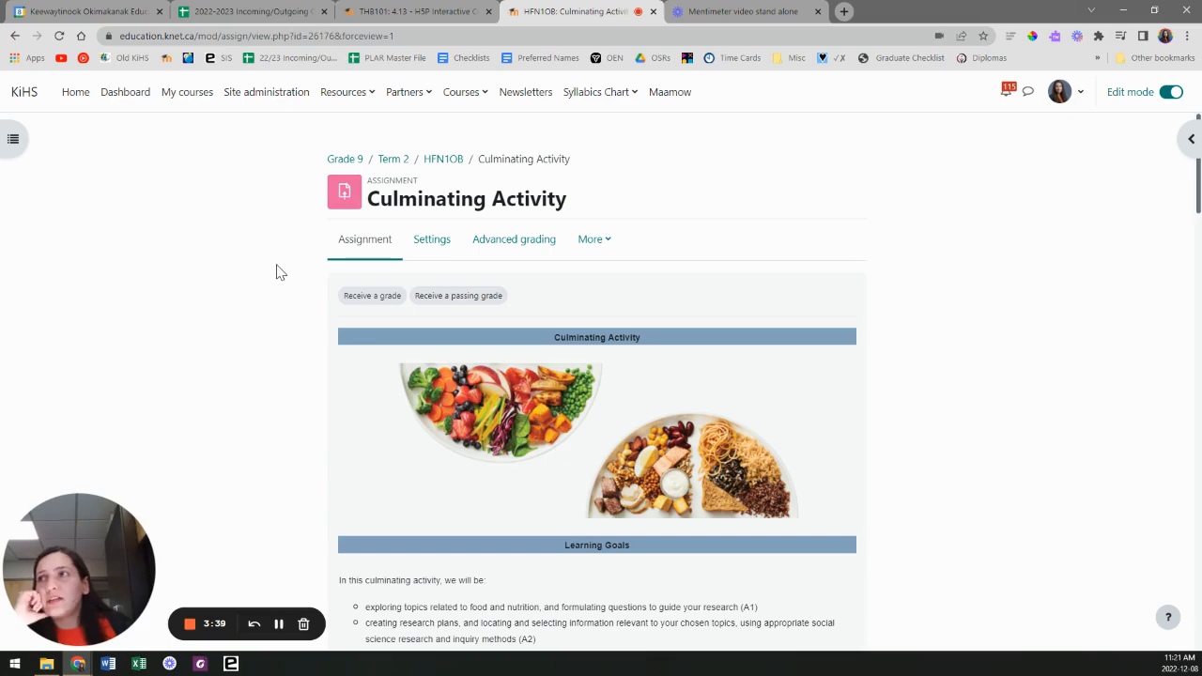
{"action": "scroll", "coordinate": [276, 268], "scroll_direction": "down", "scroll_amount": 7}
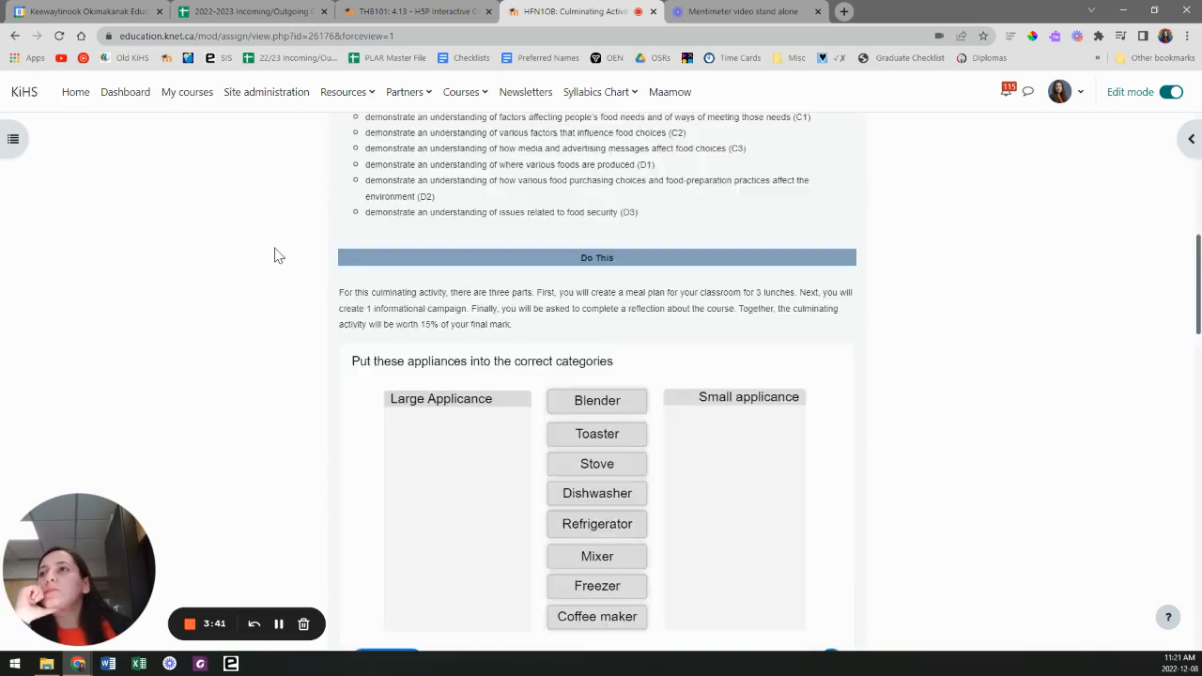
{"action": "scroll", "coordinate": [276, 254], "scroll_direction": "down", "scroll_amount": 2}
{"action": "scroll", "coordinate": [276, 255], "scroll_direction": "up", "scroll_amount": 1}
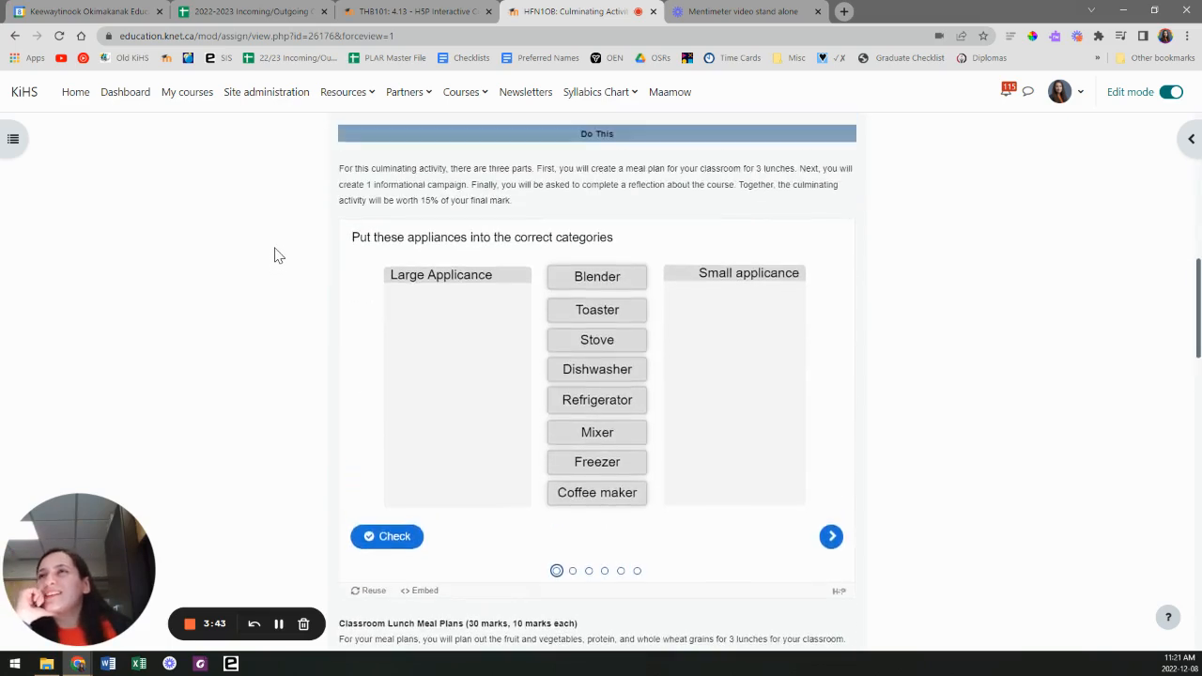